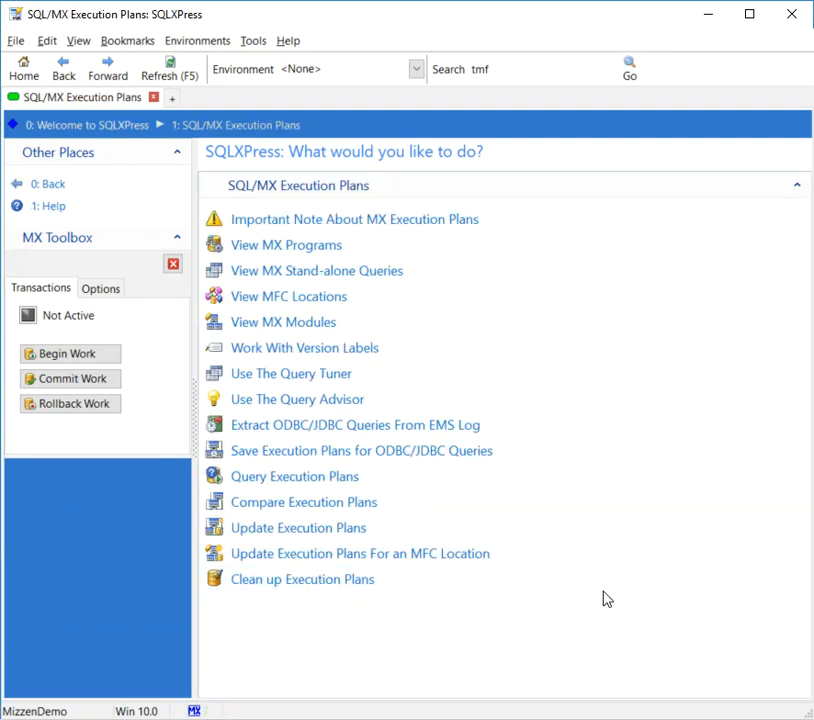
Start an execution plan database query scoped to the most recent snapshots of stand-alone queries.
left_click(343, 477)
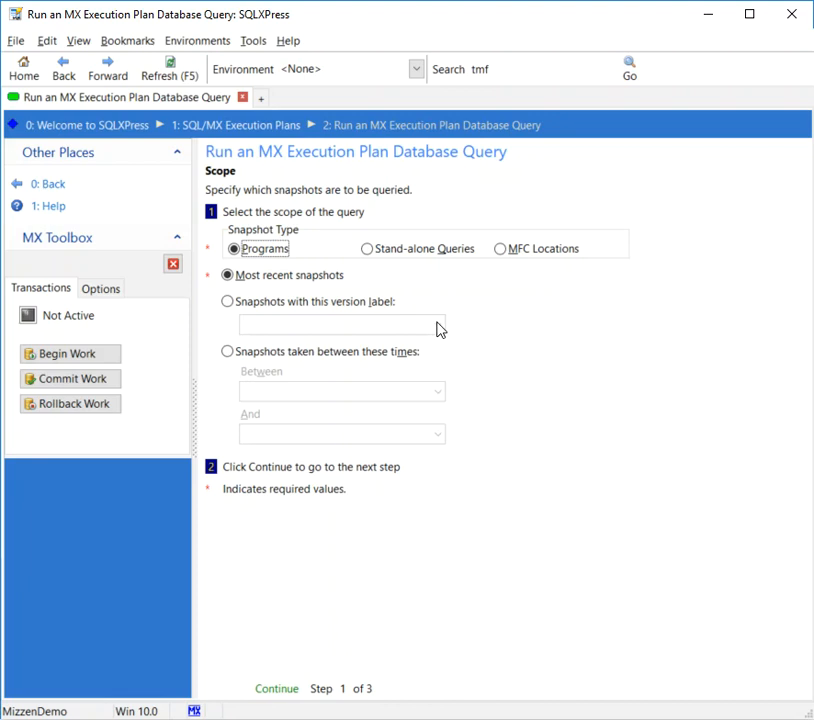
left_click(369, 250)
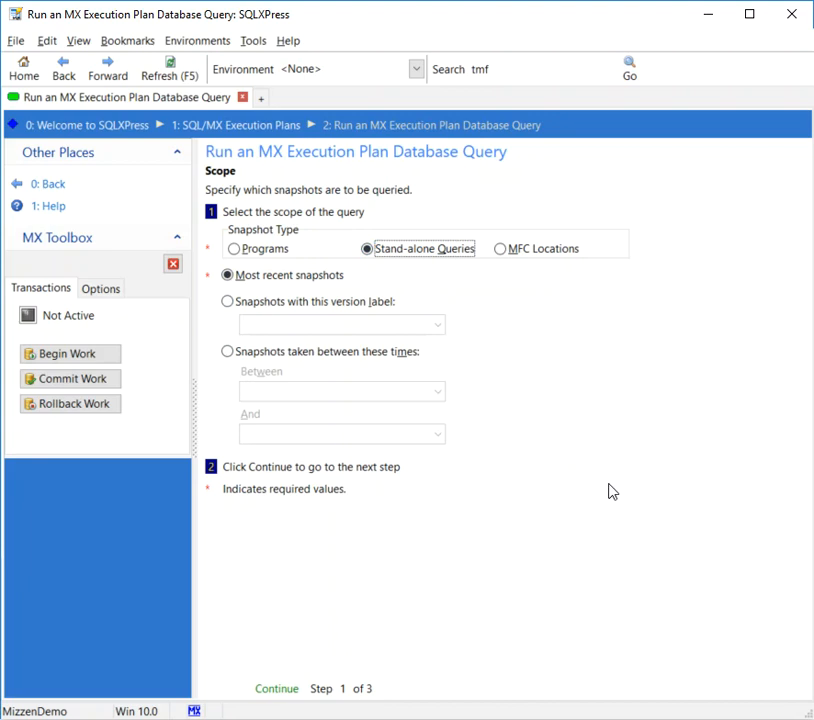
left_click(279, 693)
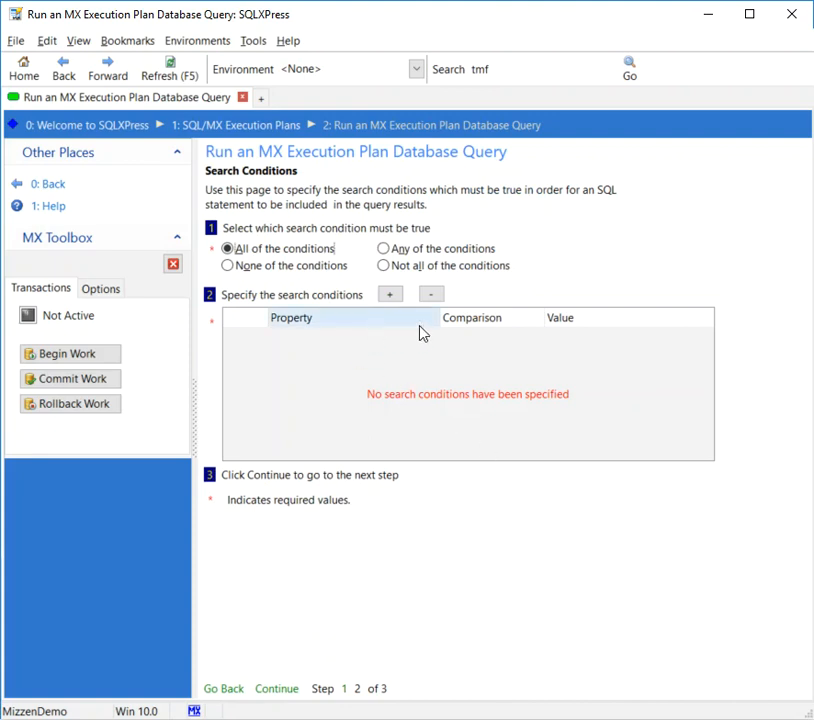
Add a search condition requiring Statement Cost greater than 3 and proceed to the query's final stage.
left_click(390, 294)
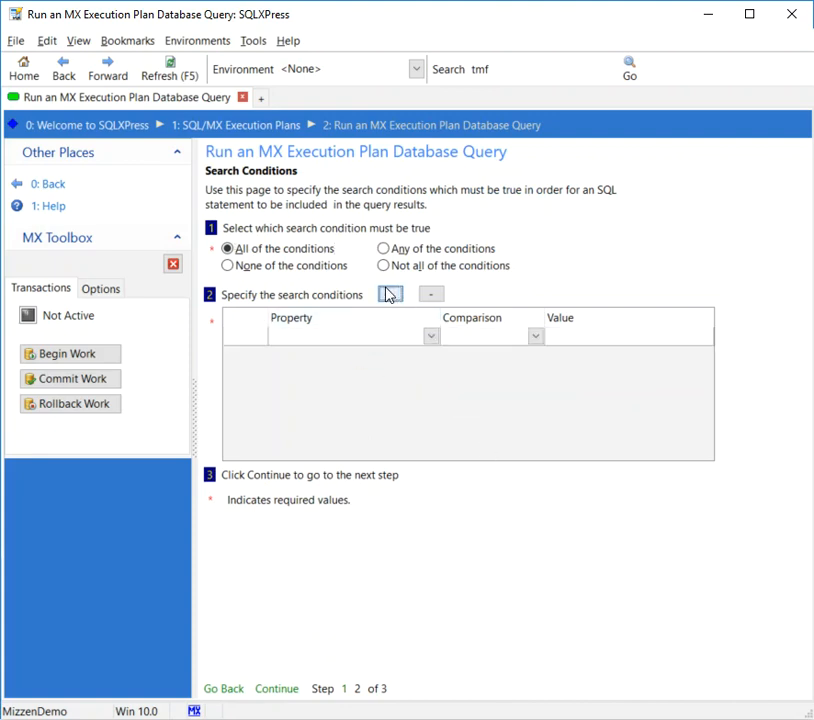
left_click(432, 337)
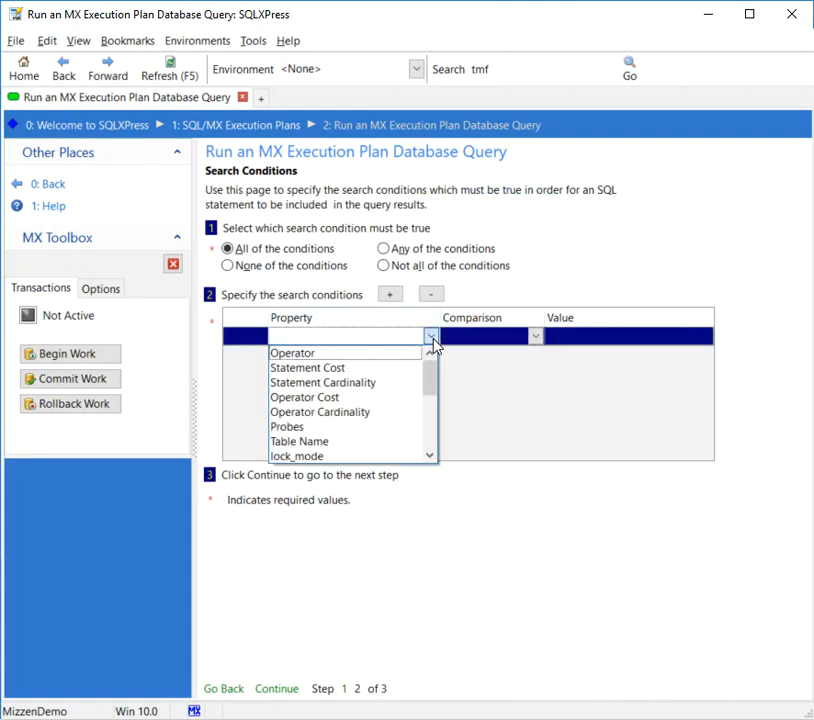
left_click(384, 372)
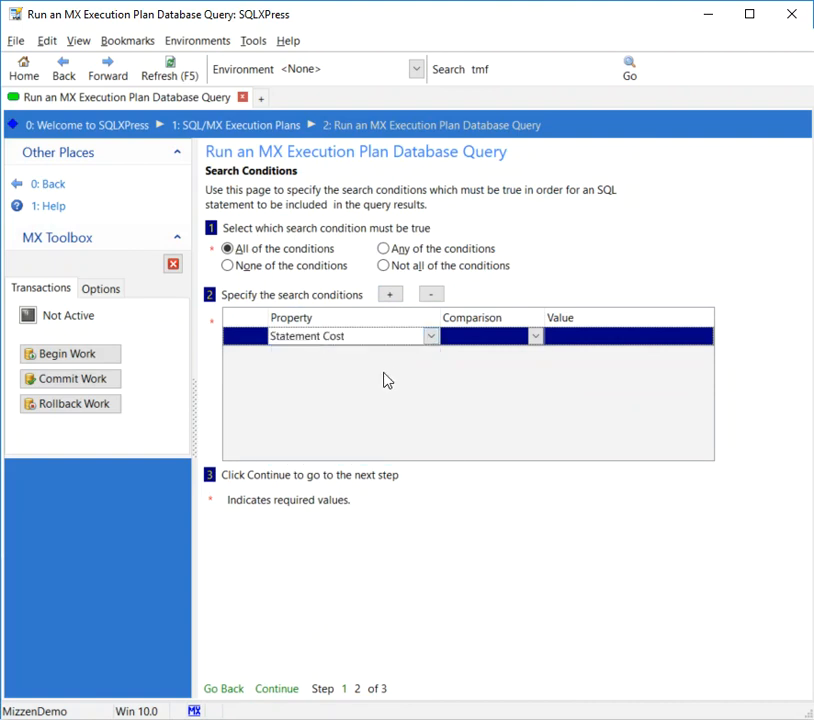
left_click(534, 337)
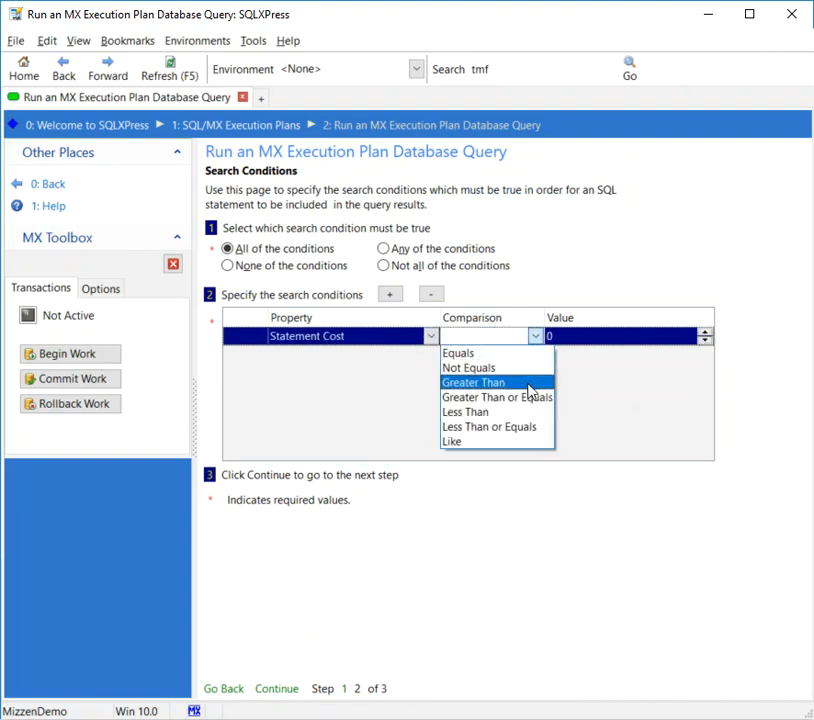
left_click(531, 382)
left_click(584, 337)
type("1")
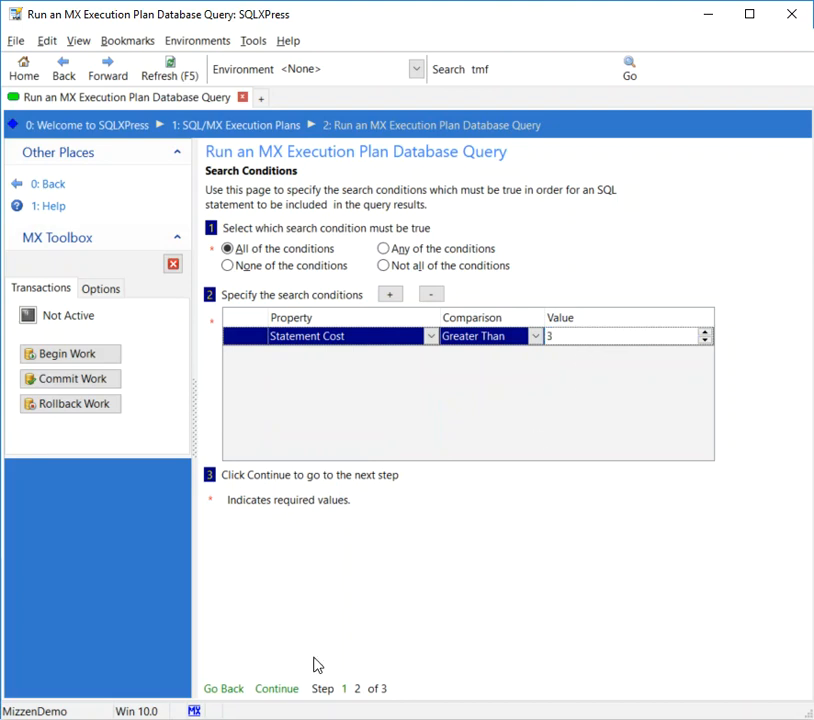
left_click(277, 690)
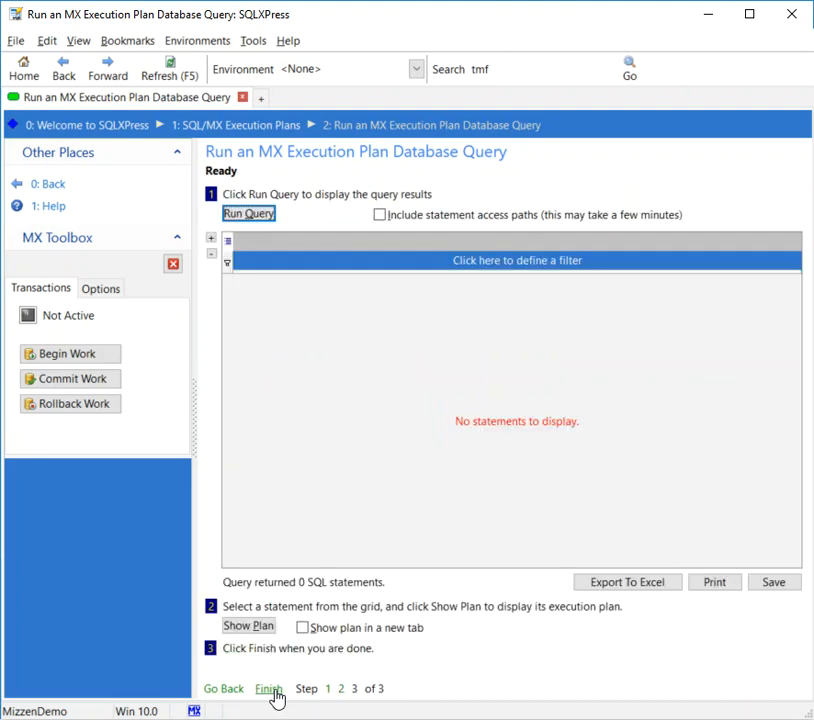
Run the query and show the execution plan of the _QR_Full_Scans statement.
left_click(259, 222)
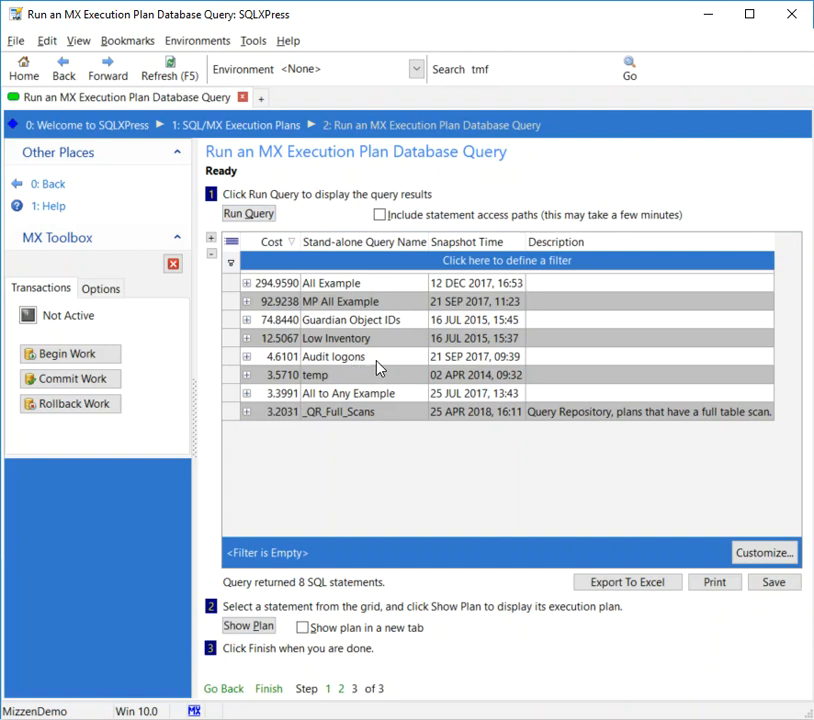
left_click(341, 414)
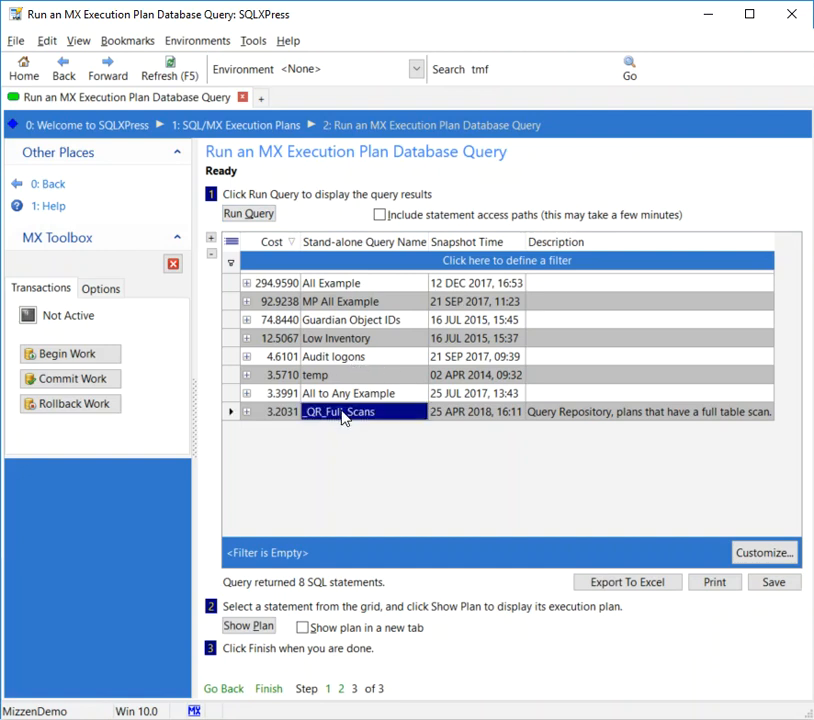
left_click(252, 625)
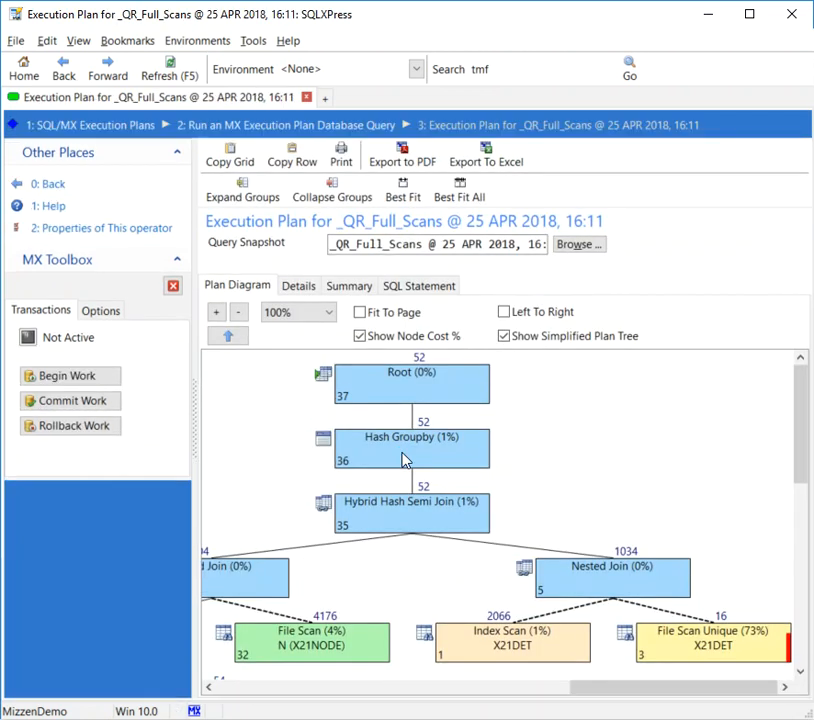
Examine the plan diagram, the details of operators 31 NESTED_JOIN and 29 FILE_SCAN_UNIQUE, the operator summary and the SQL statement.
mouse_move(405, 458)
mouse_move(443, 521)
left_click(300, 287)
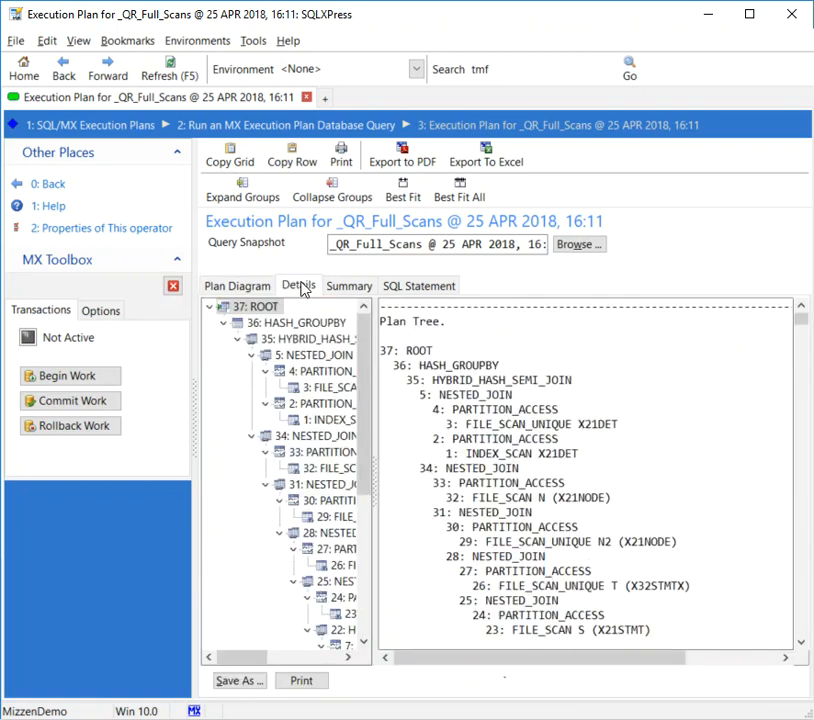
left_click_drag(801, 319, 802, 425)
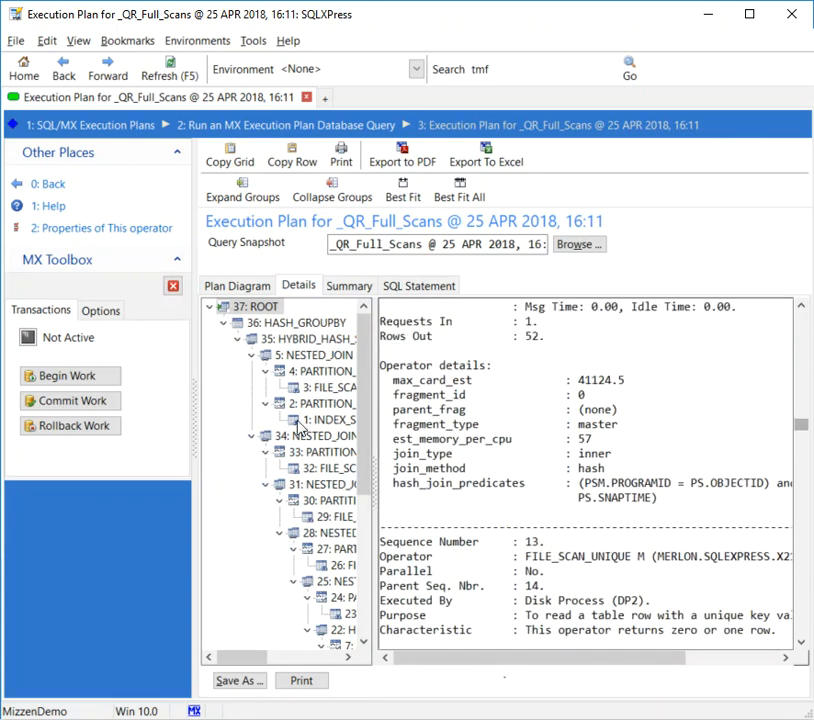
left_click(300, 488)
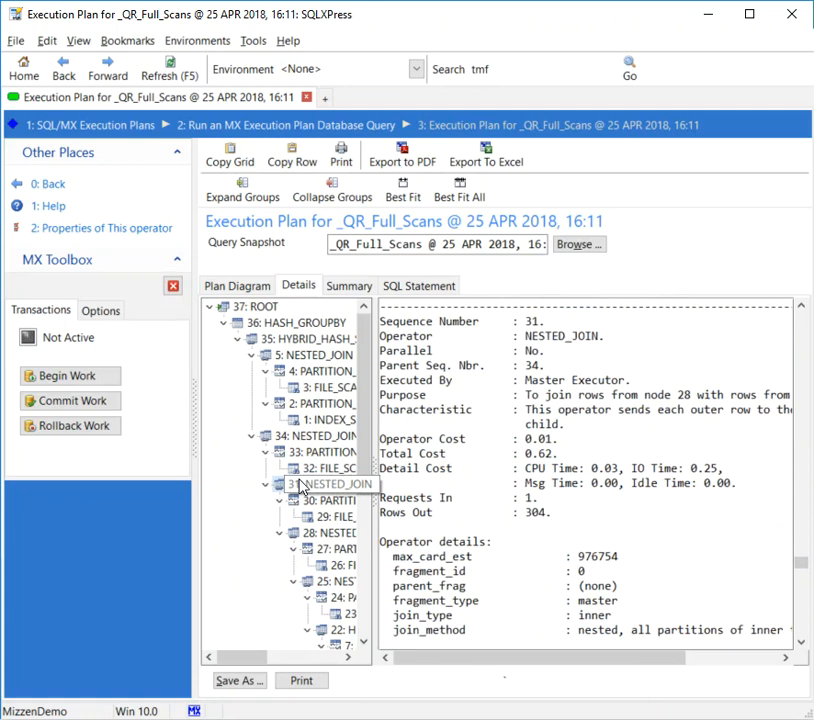
left_click(310, 518)
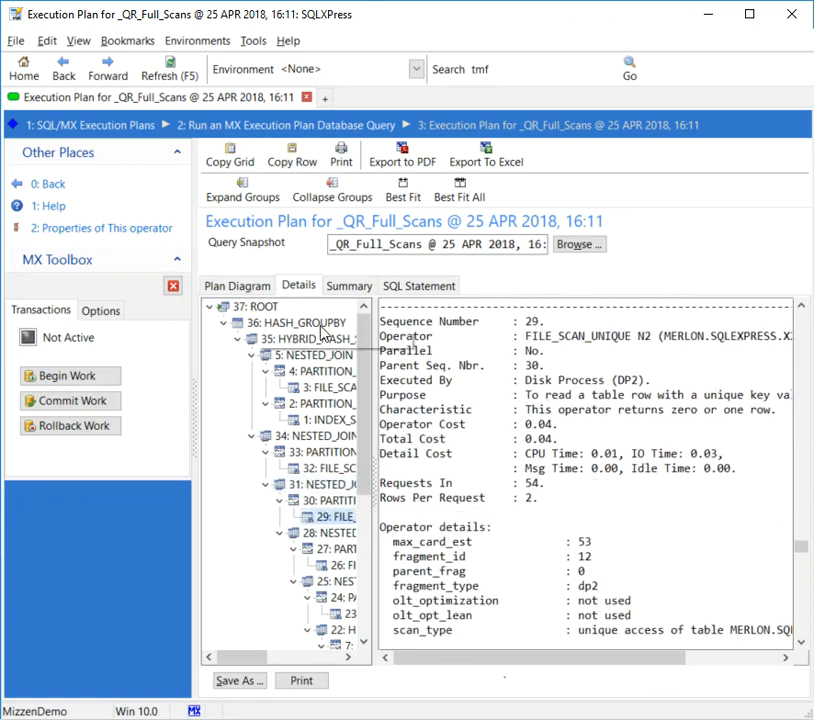
left_click(350, 287)
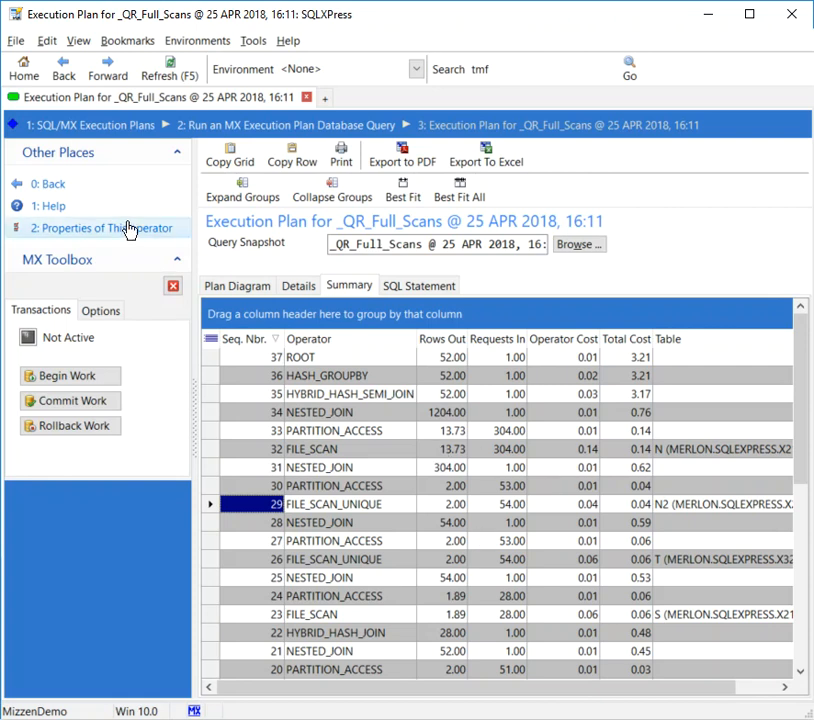
left_click(437, 290)
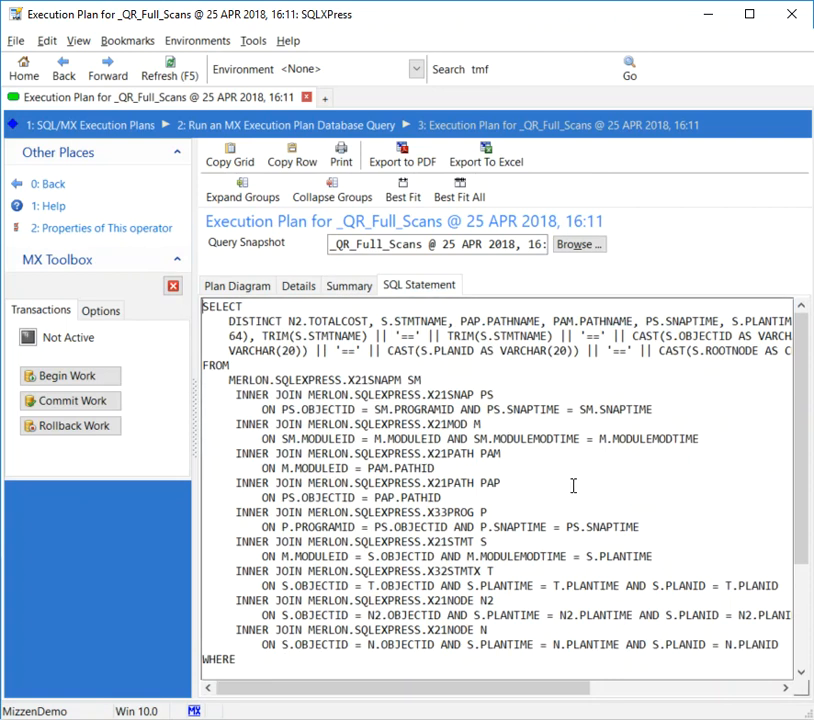
Start the Query Advisor in a new tab, scoped to the most recent snapshots of stand-alone queries.
left_click(324, 97)
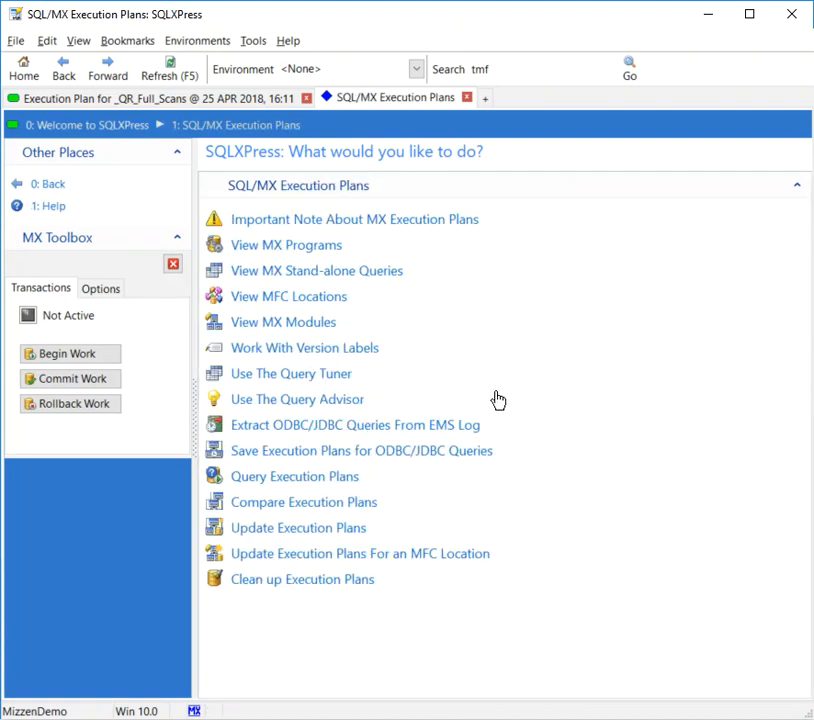
left_click(340, 398)
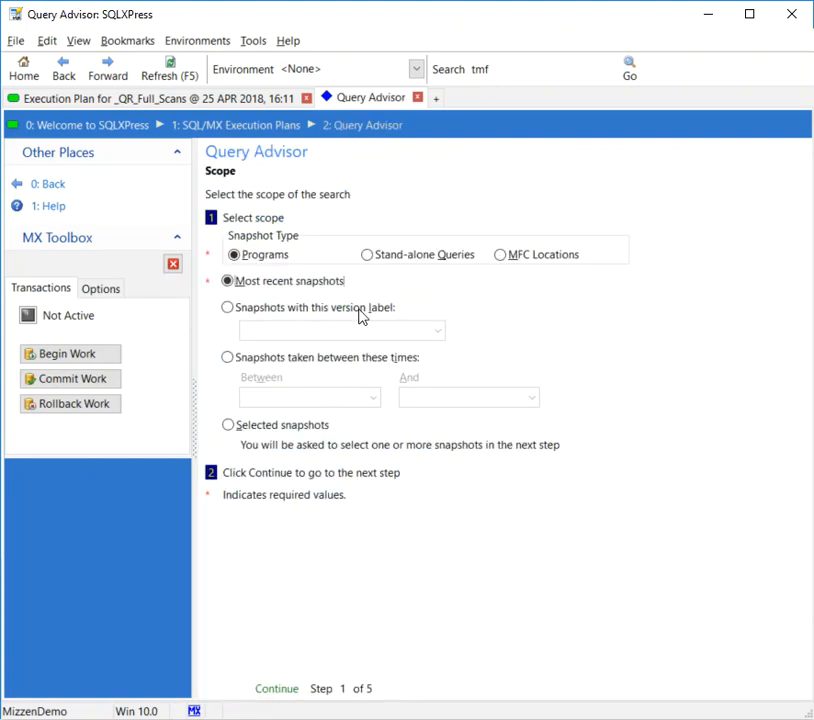
left_click(374, 257)
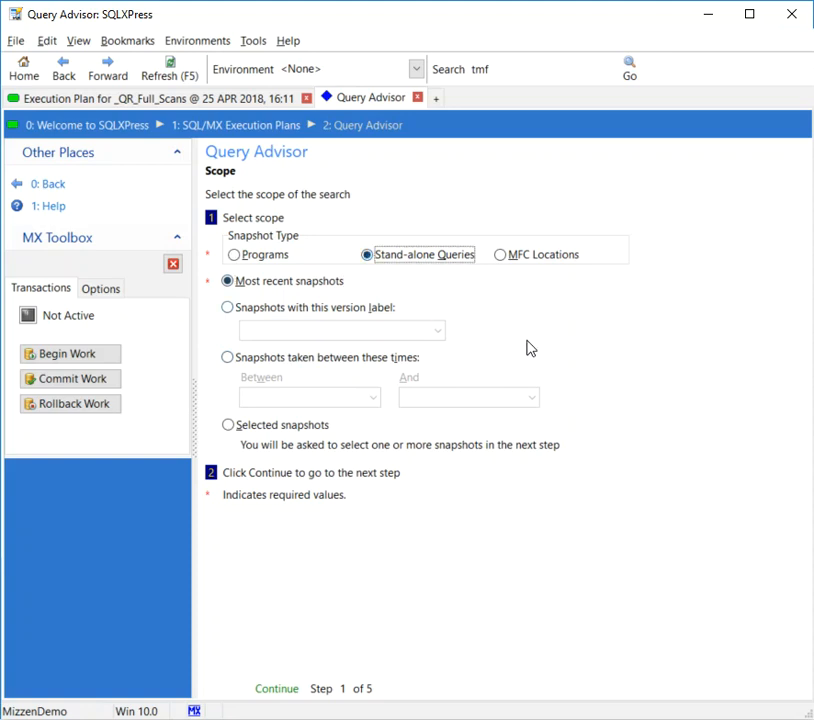
left_click(278, 690)
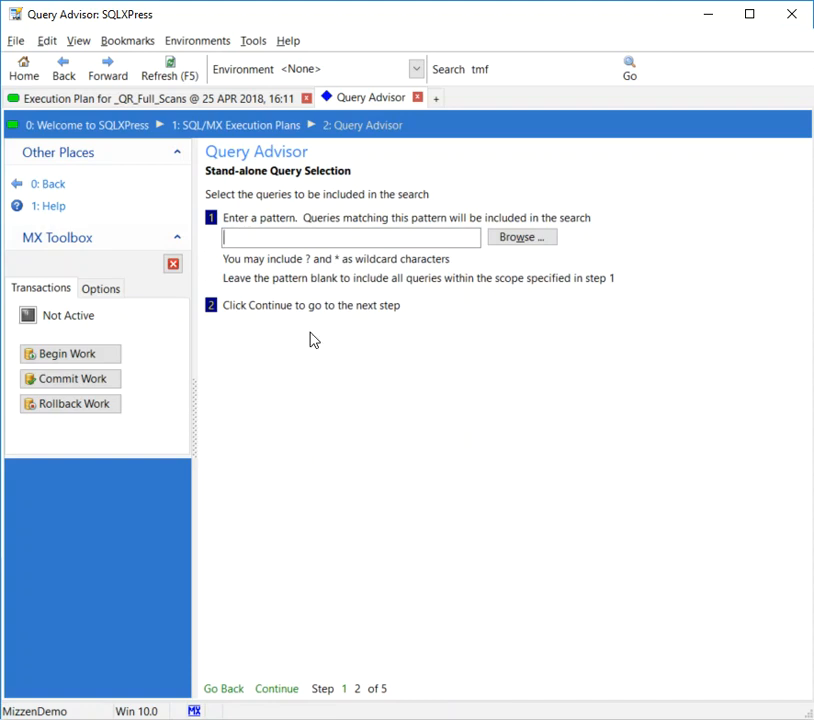
Limit the advisor's search to stand-alone queries matching the pattern _QR* and continue.
type("_QR*")
left_click(518, 241)
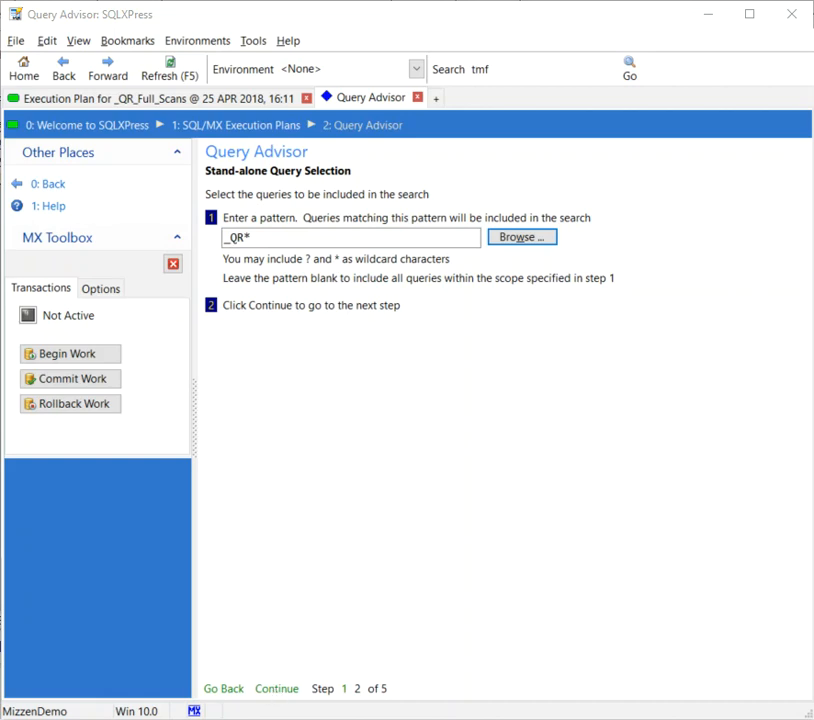
left_click(280, 693)
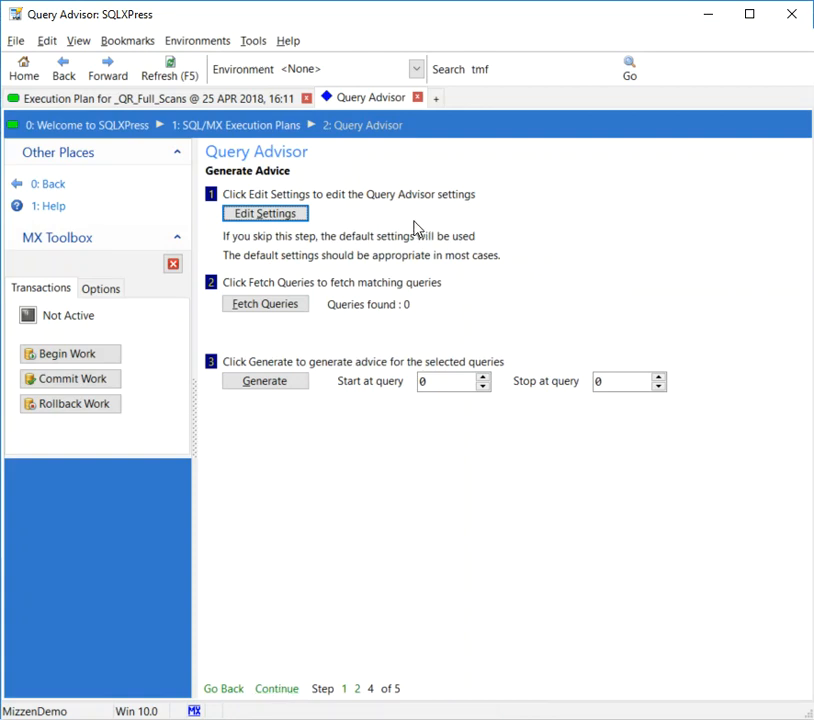
Check the Query Advisor settings without changing them, fetch the matching queries and generate their recommendations.
left_click(306, 214)
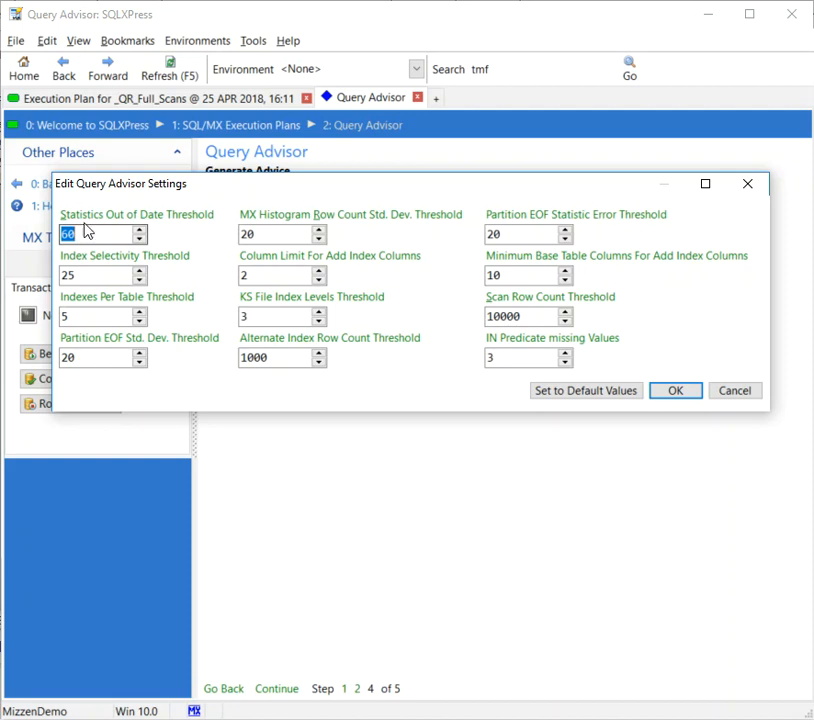
left_click(733, 390)
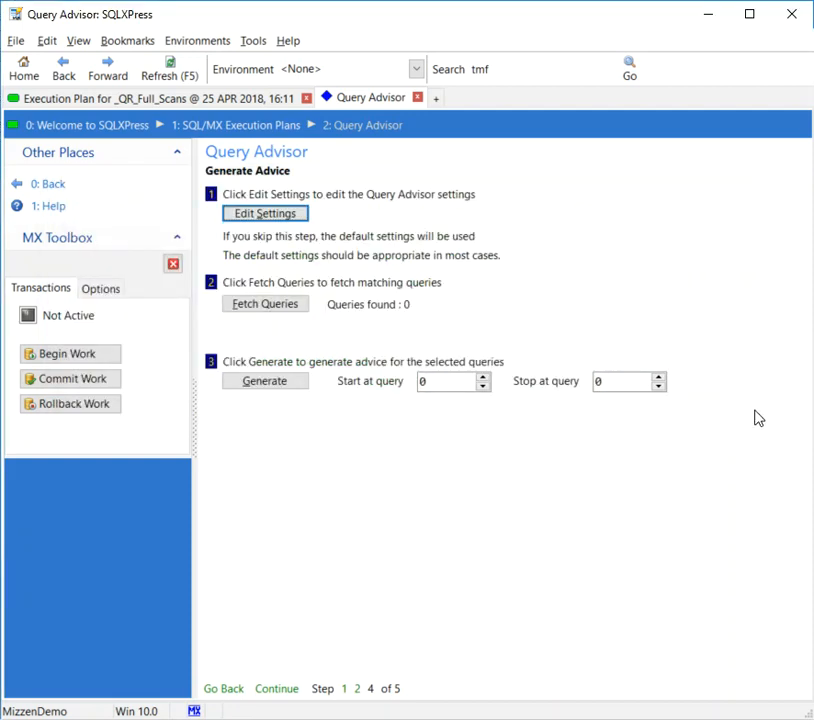
left_click(272, 309)
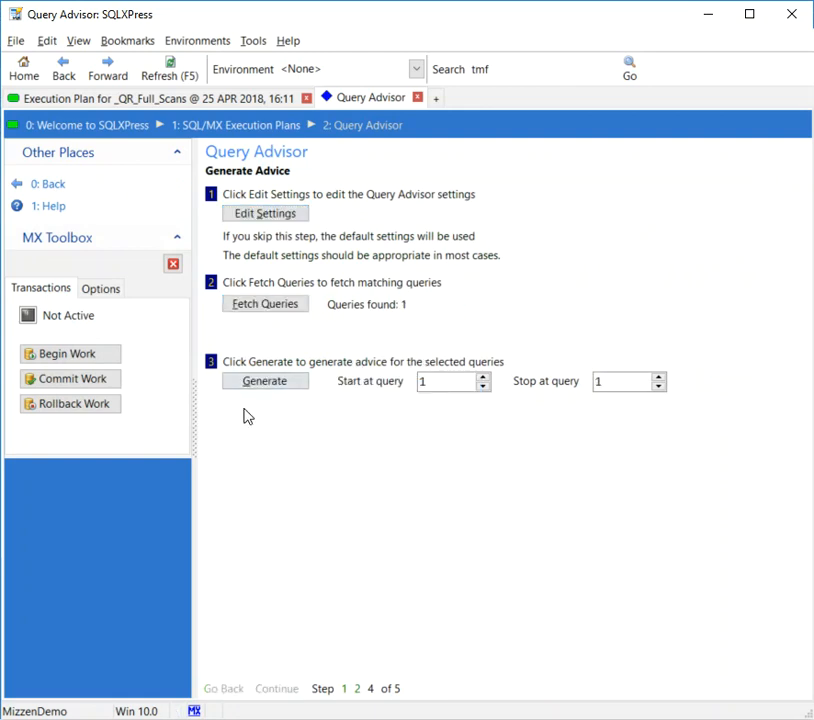
left_click(263, 381)
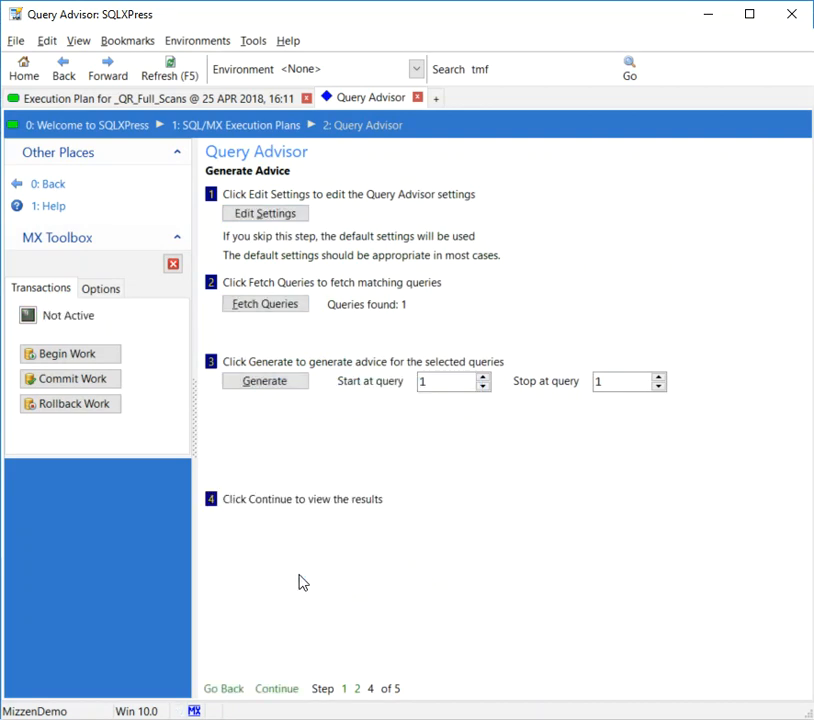
left_click(276, 689)
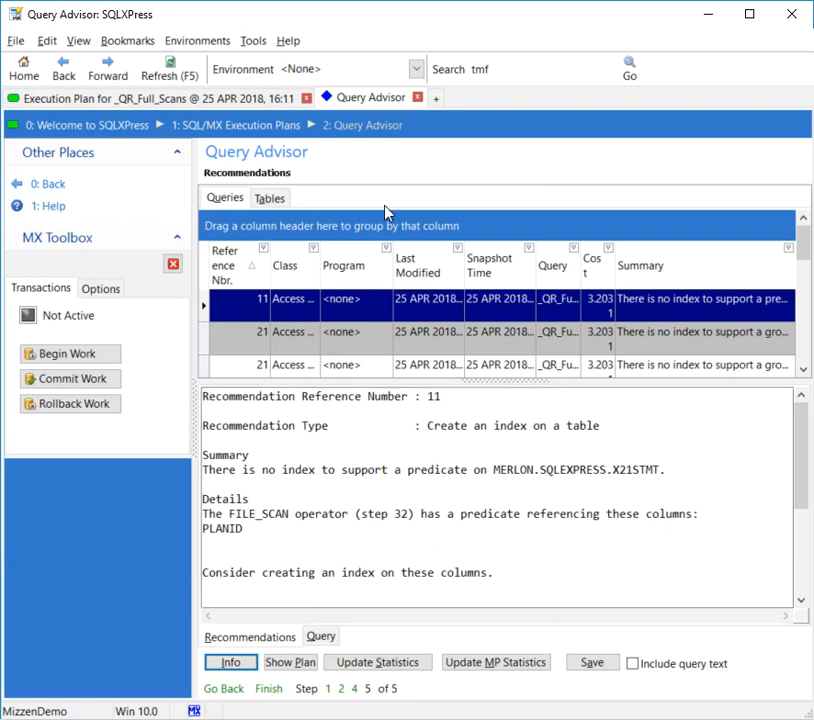
Examine the table recommendations and the query recommendations with reference numbers 11, 23 and 22.
left_click(442, 314)
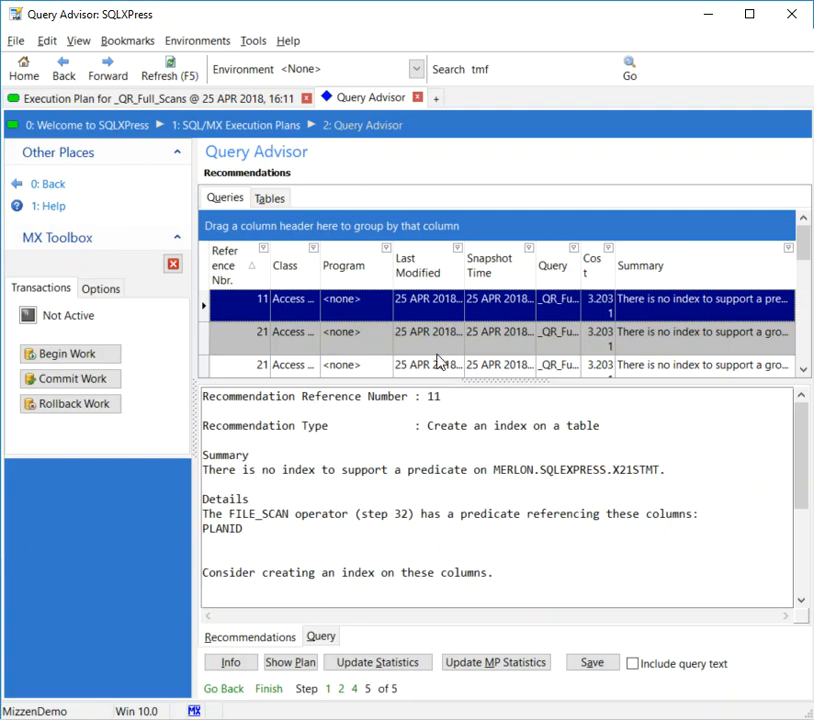
left_click(272, 199)
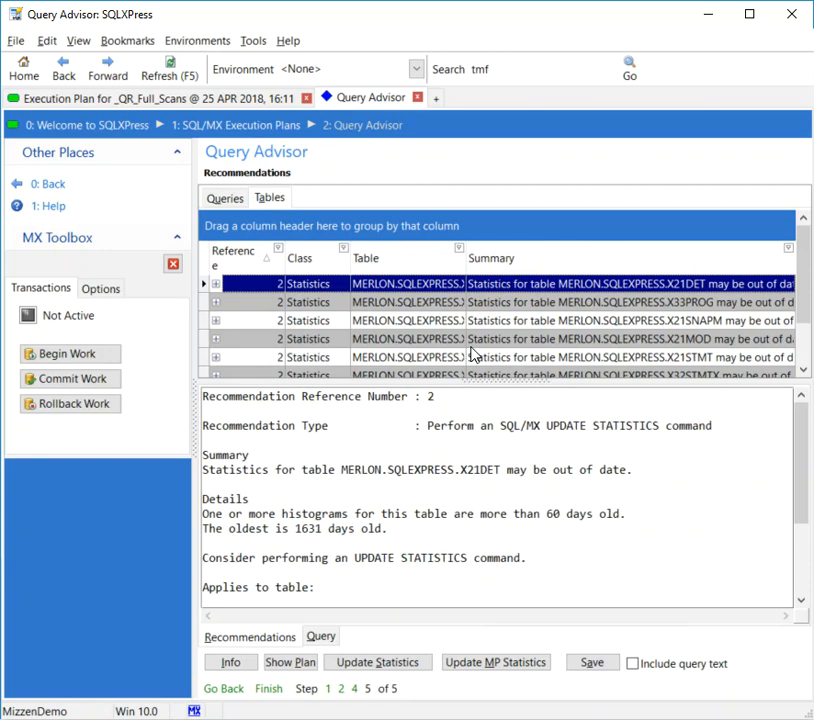
left_click(226, 202)
scroll(350, 352, "down", 2)
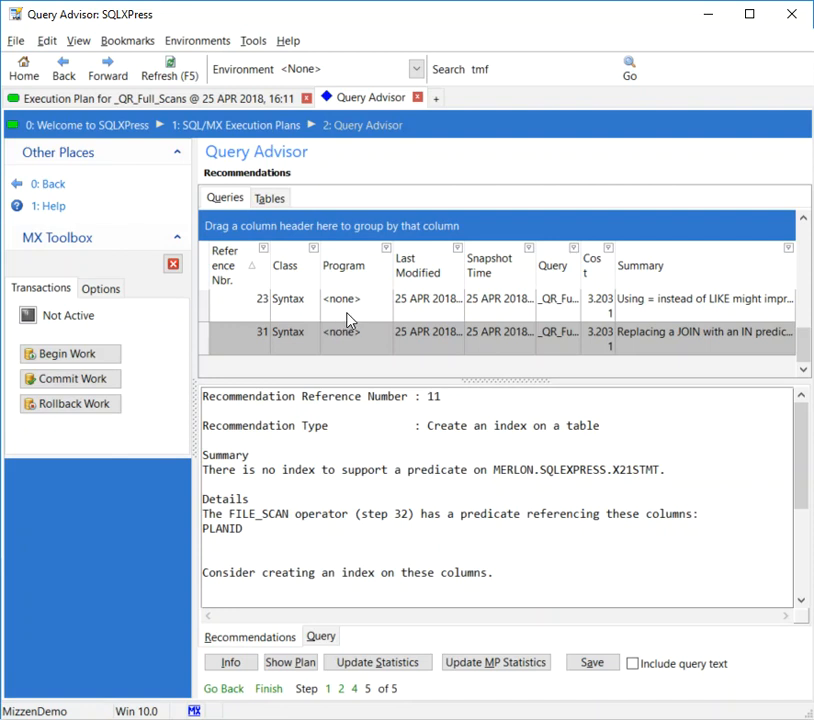
left_click(345, 302)
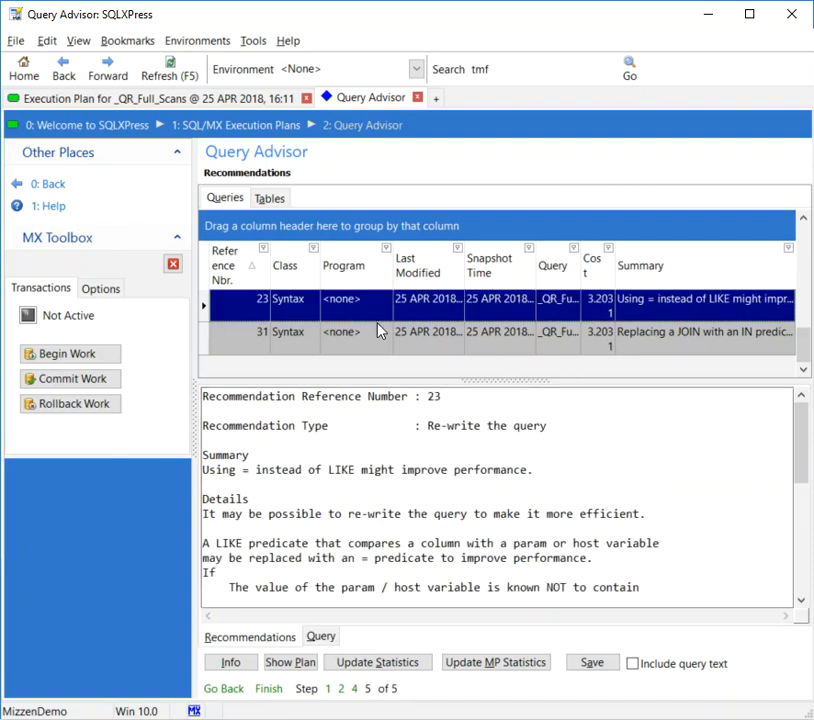
scroll(378, 331, "up", 1)
left_click(358, 348)
left_click(418, 359)
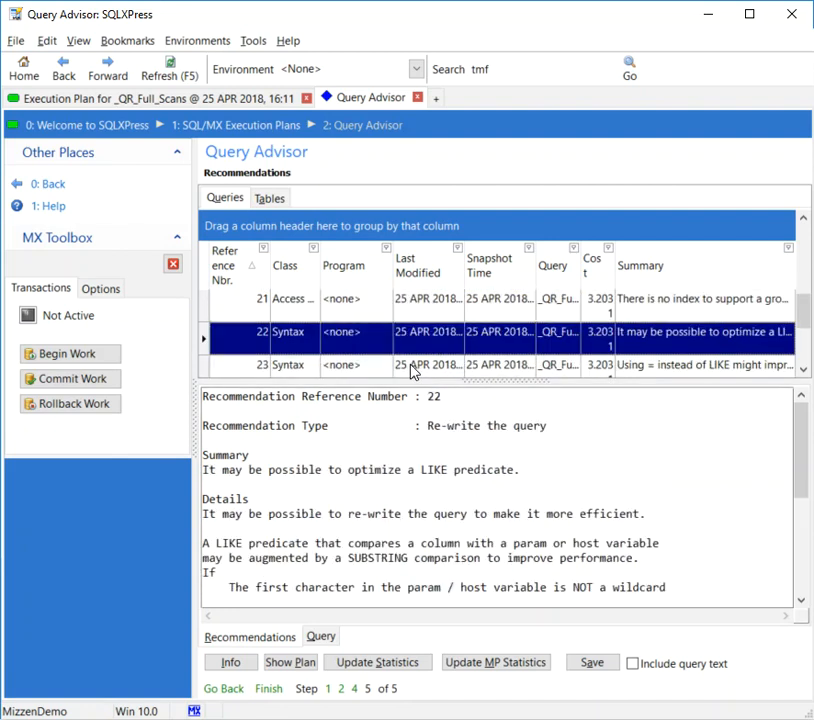
scroll(420, 360, "down", 1)
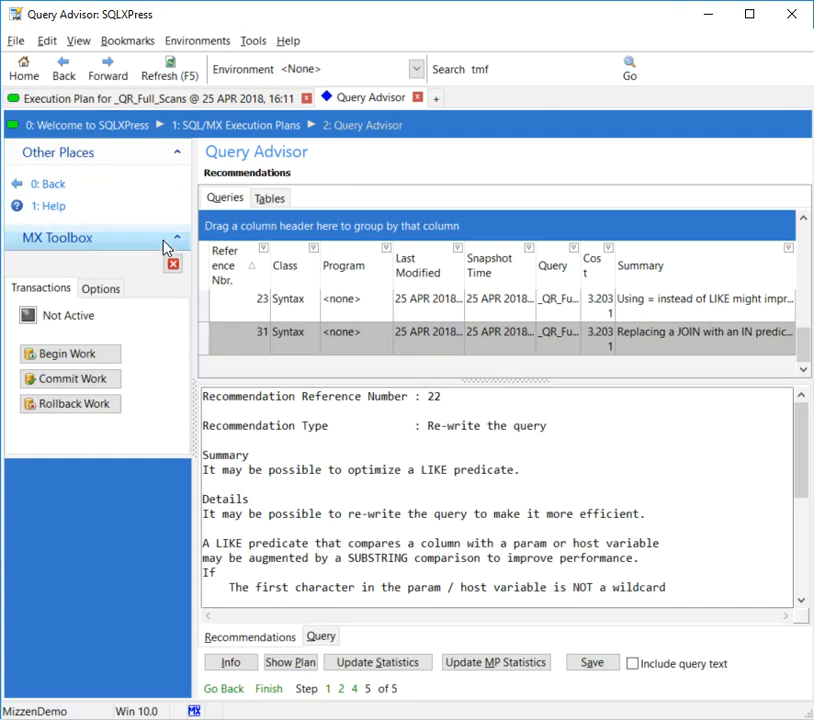
Start the Query Tuner from a new tab and open the stand-alone MX query _QR_Full_Scans in it.
left_click(437, 97)
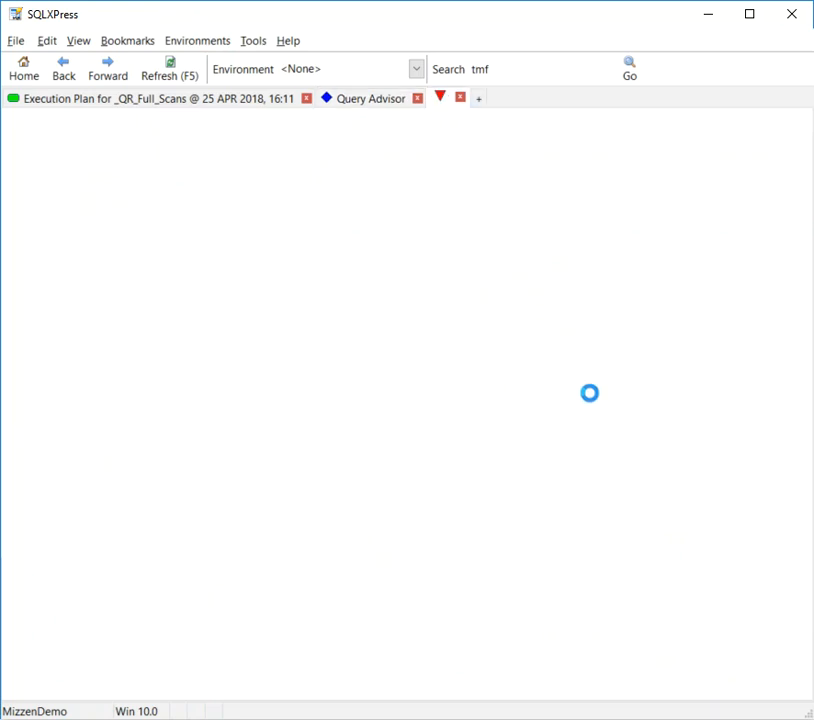
left_click(307, 451)
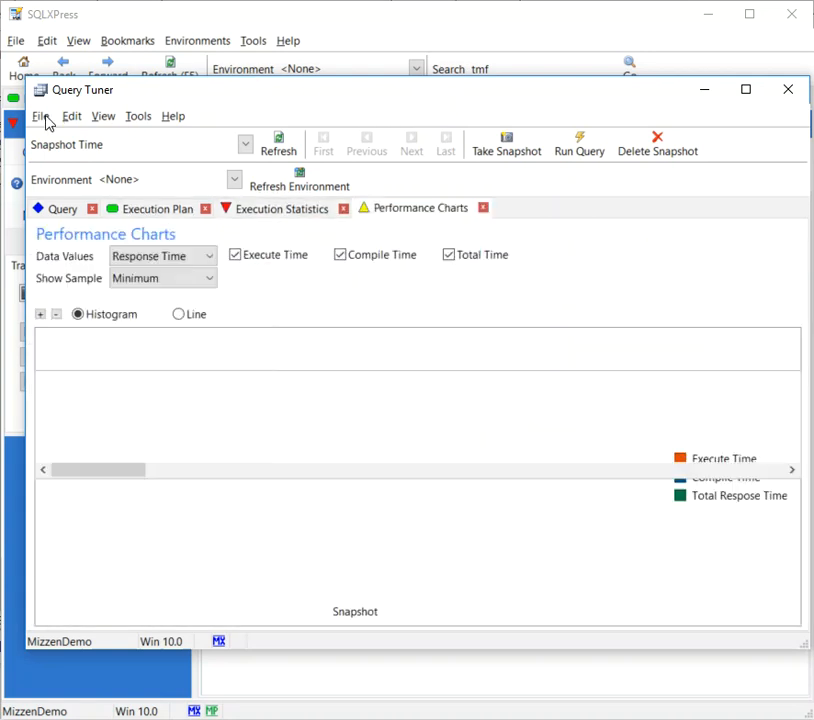
left_click(45, 120)
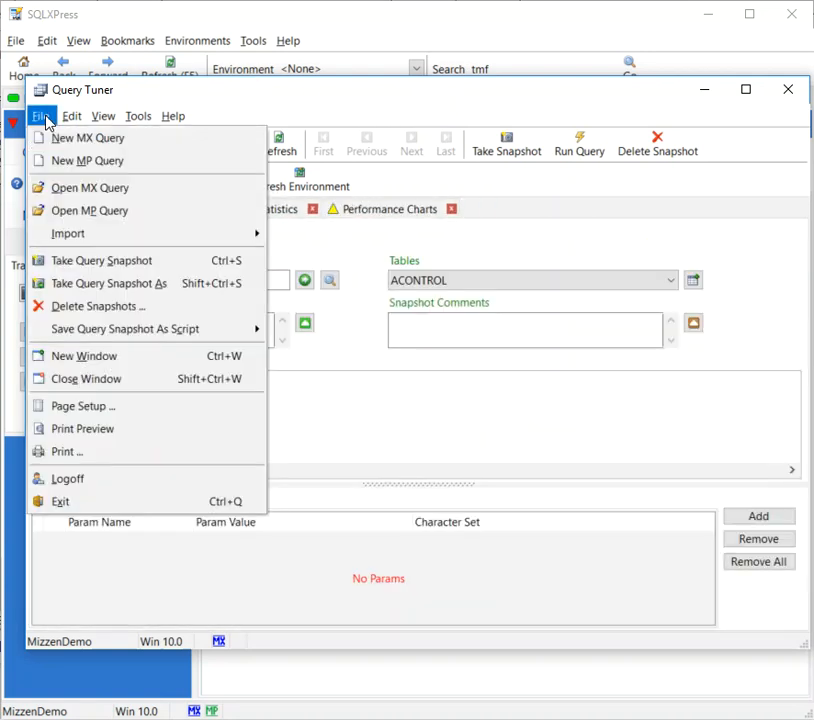
left_click(128, 190)
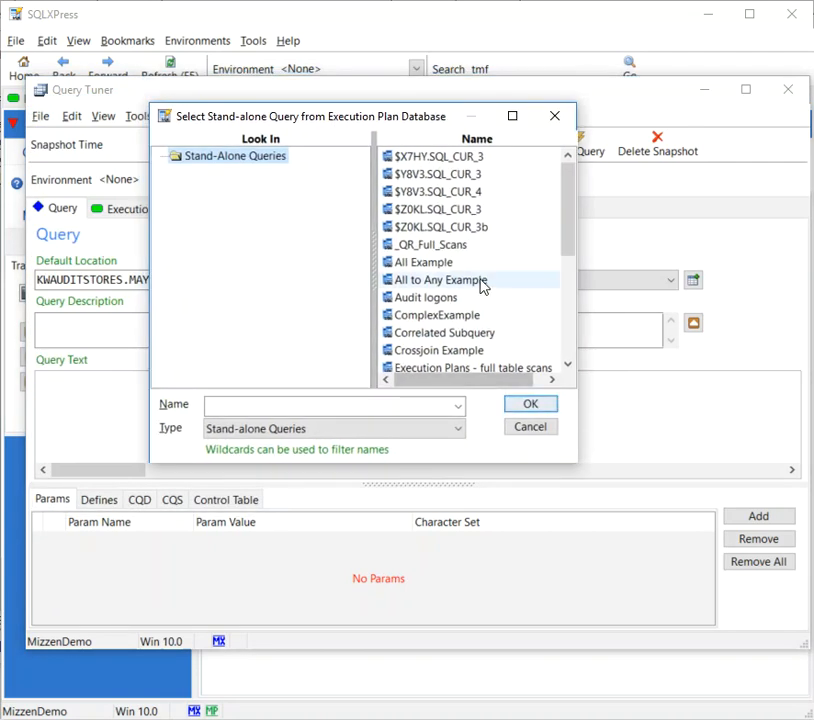
scroll(480, 285, "down", 1)
left_click(440, 192)
left_click(527, 402)
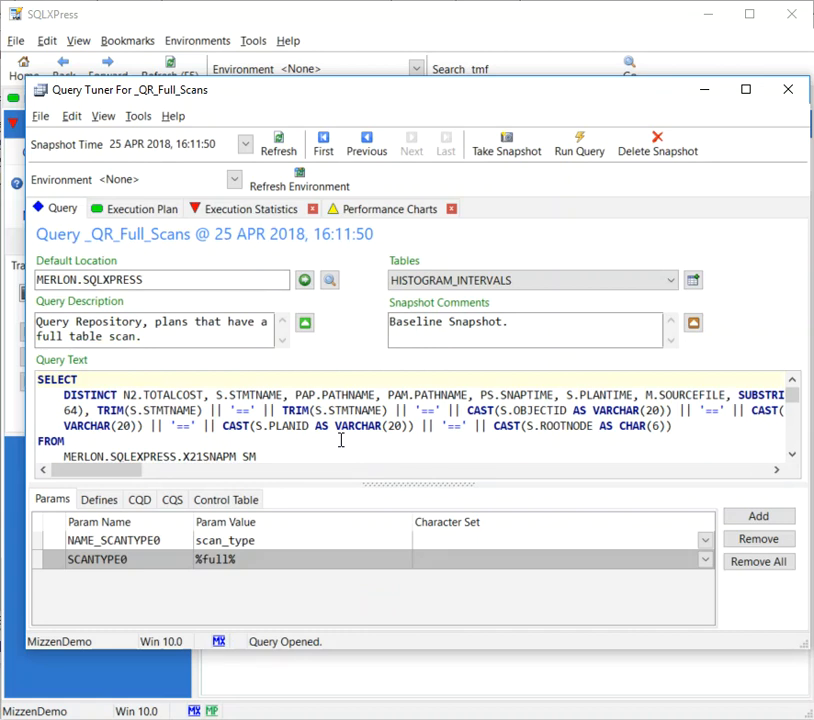
Examine the execution plan and the execution statistics of the baseline snapshot of _QR_Full_Scans.
left_click(105, 211)
left_click_drag(794, 429, 797, 401)
left_click(242, 210)
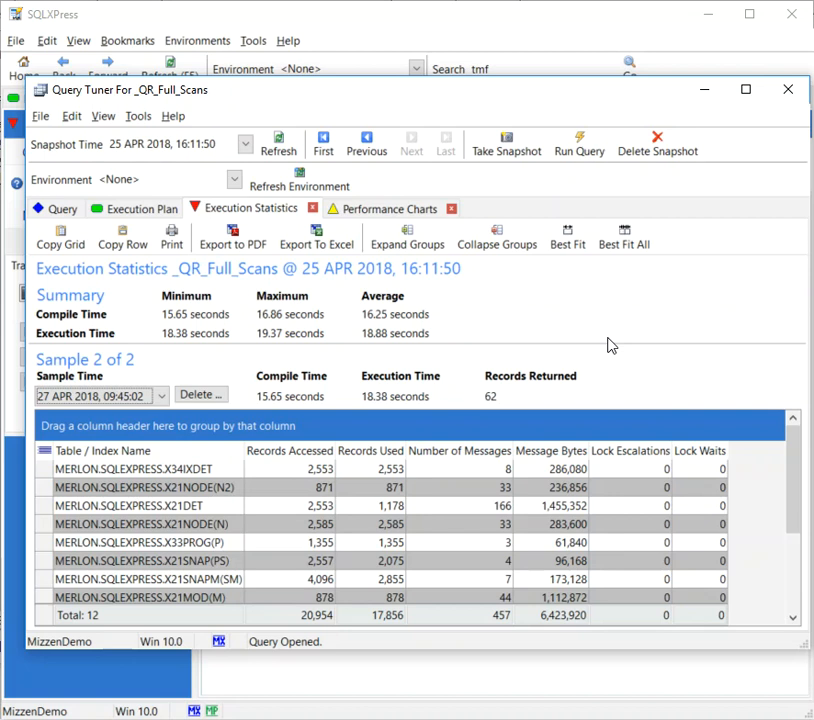
Run _QR_Full_Scans to collect another execution statistics sample and compare the snapshots' response times in the performance charts.
left_click(578, 150)
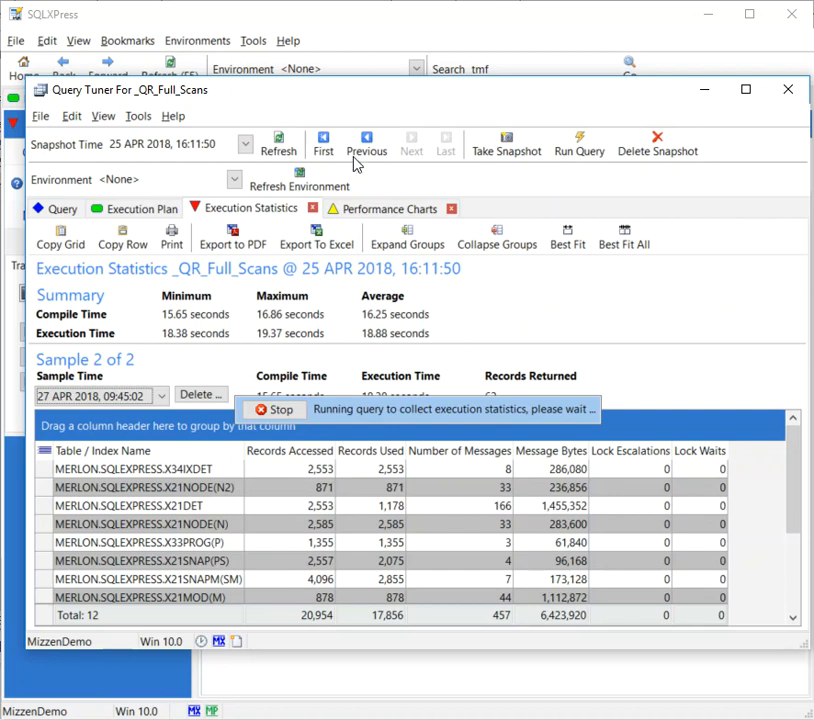
left_click(393, 208)
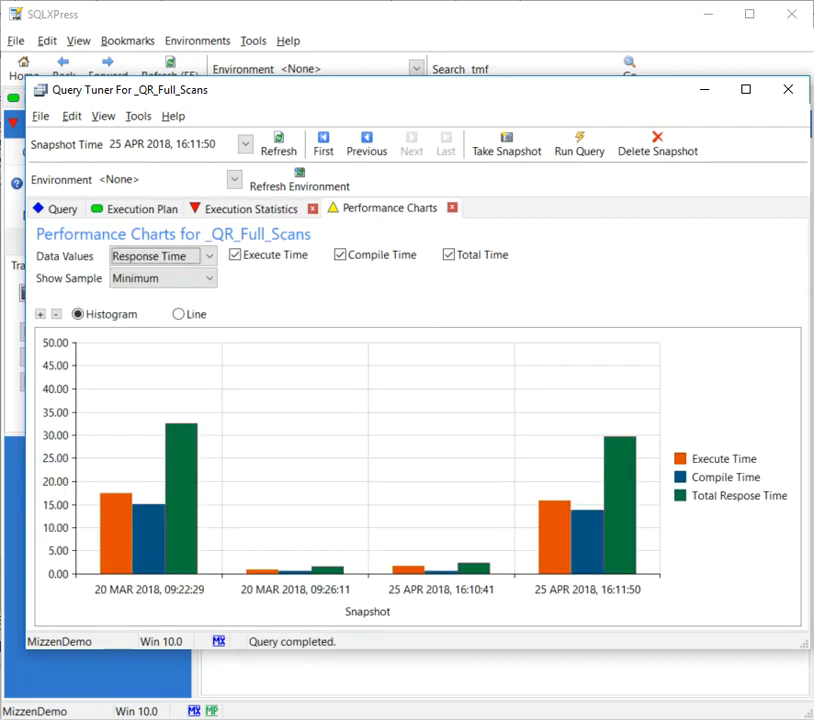
mouse_move(610, 567)
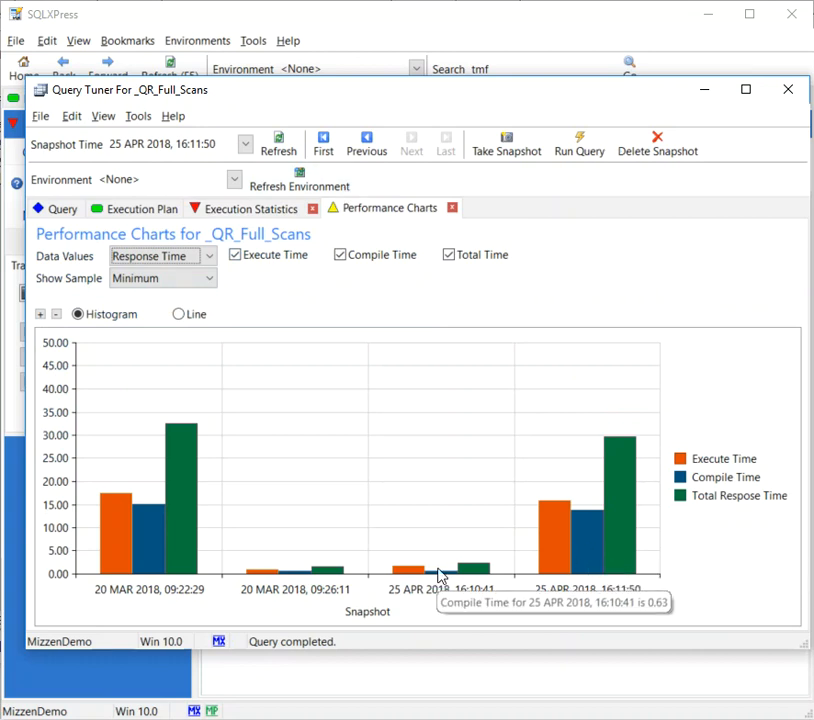
Switch to the 25 APR 2018, 16:10:41 snapshot, check its query text and control query defaults, and compare its response time in the charts.
left_click(240, 146)
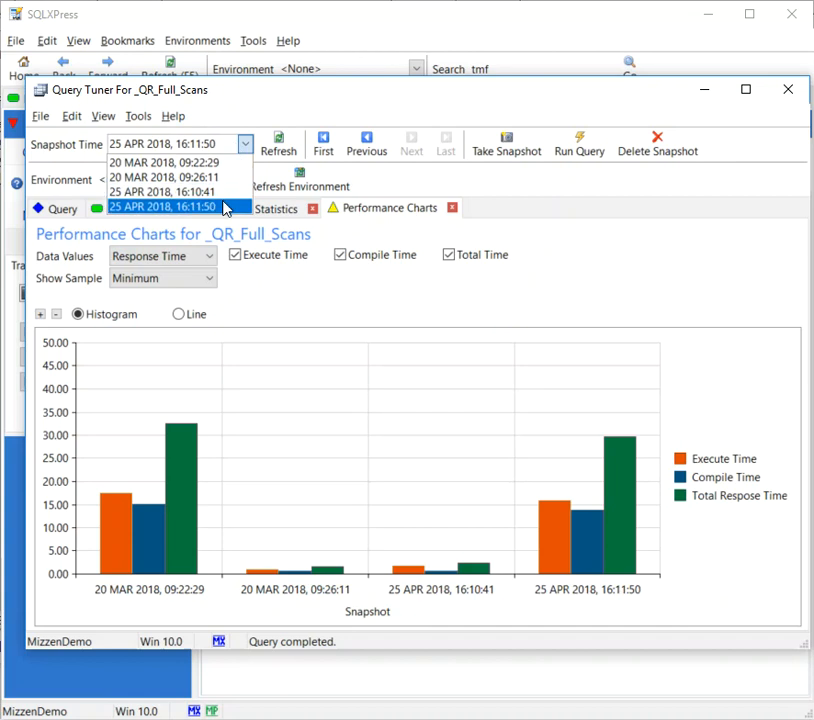
left_click(223, 192)
left_click(64, 212)
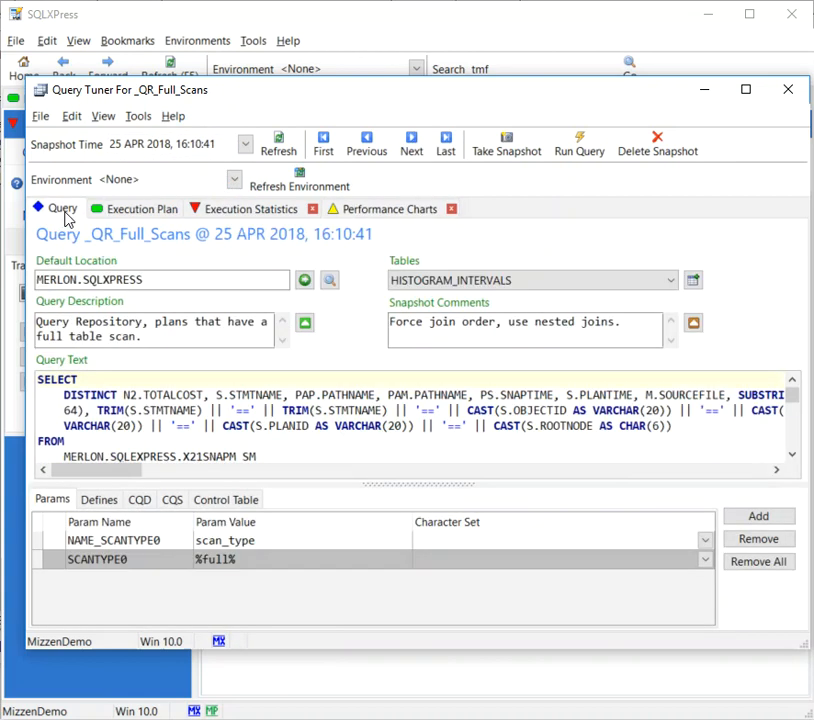
left_click(139, 500)
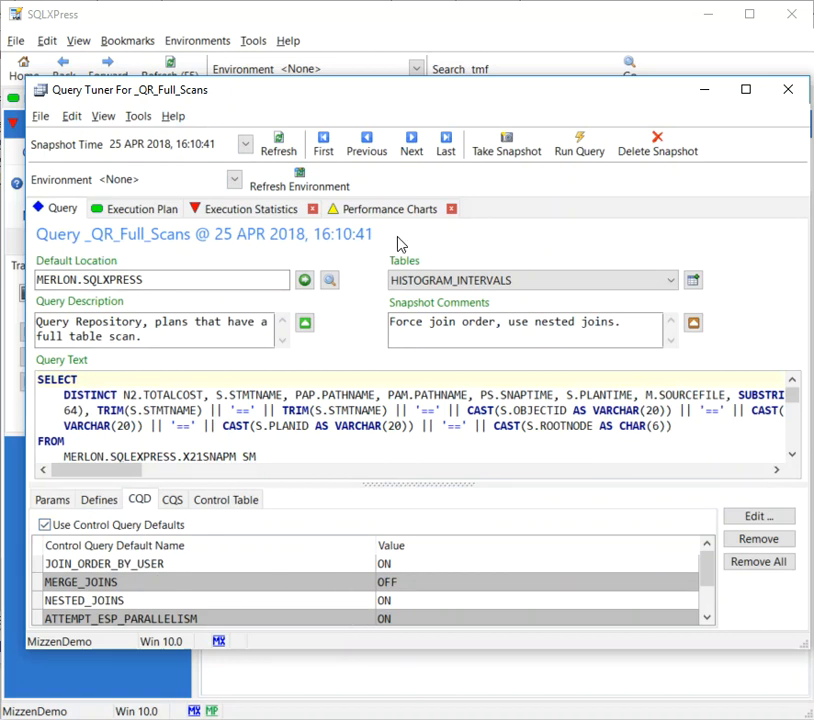
left_click(365, 210)
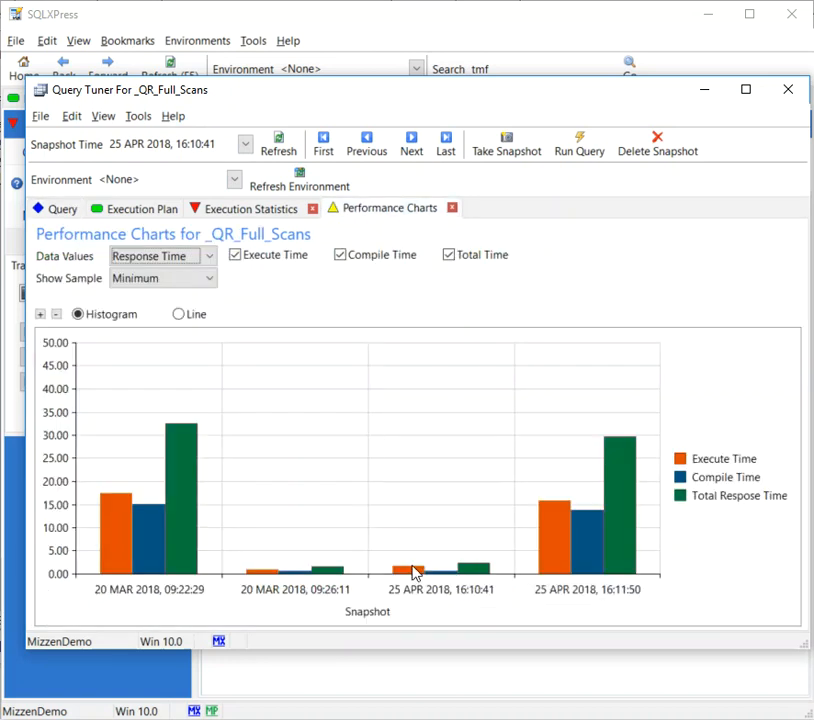